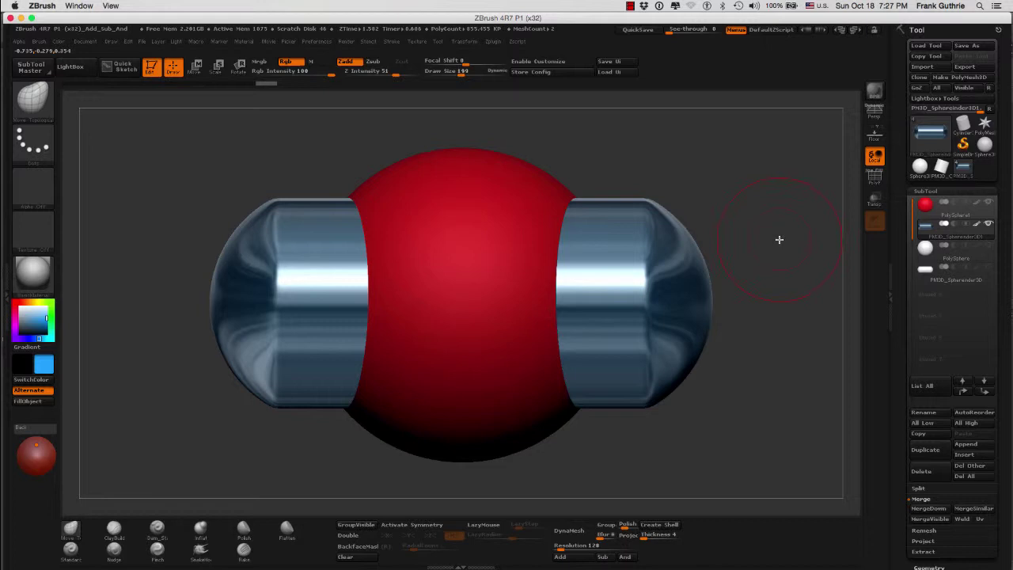
# Make the red PolySphere1 subtool active instead of the cylinder
pyautogui.click(980, 216)
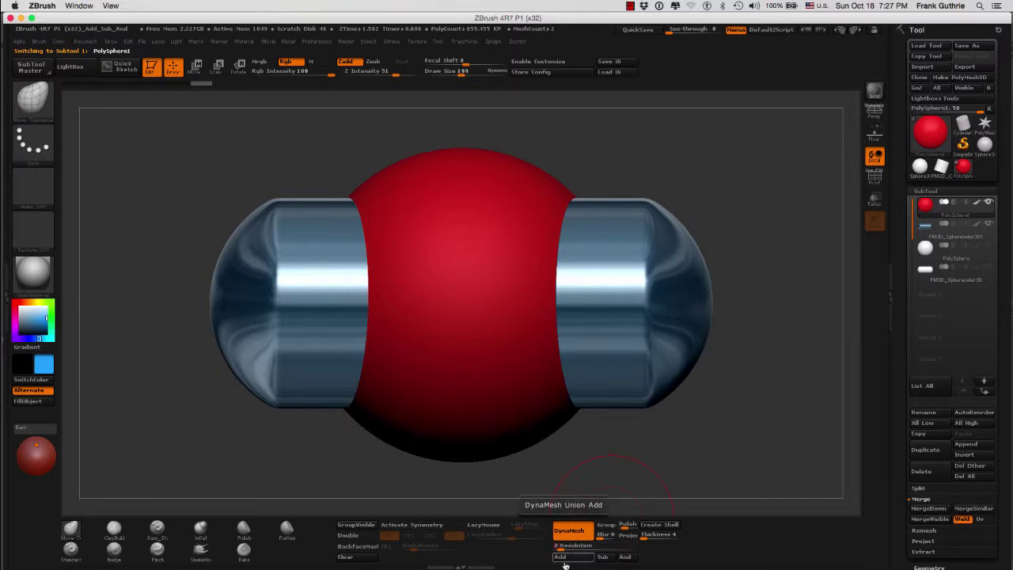
# Set PolySphere1's DynaMesh resolution to 256, check its wireframe, then select the PM3D_Sphereinder3D1 subtool
pyautogui.write('56')
pyautogui.press('Return')
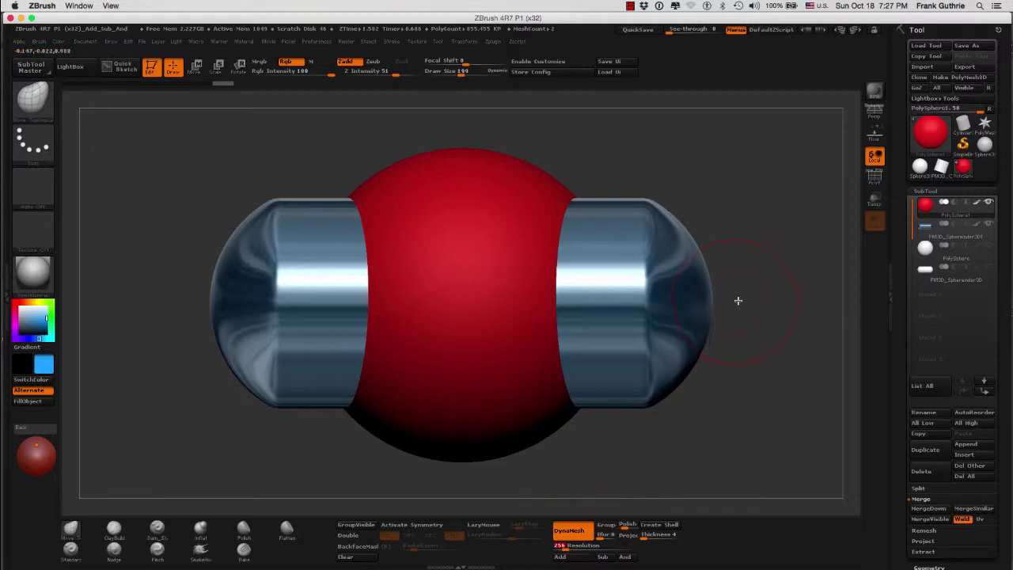
pyautogui.press('ctrl')
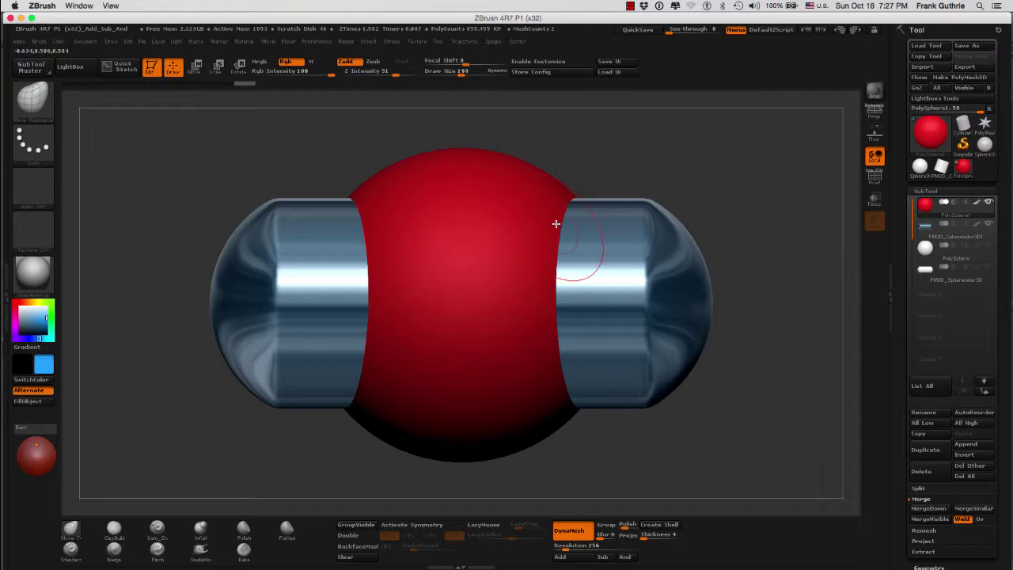
pyautogui.press('shift')
pyautogui.hotkey('shift', 'f')
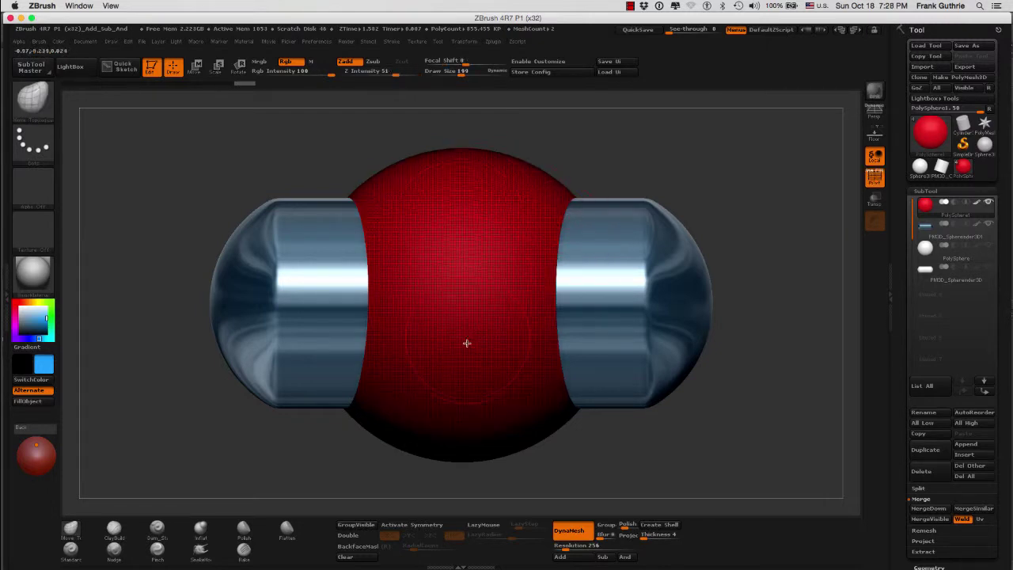
pyautogui.press('shift')
pyautogui.hotkey('shift', 'f')
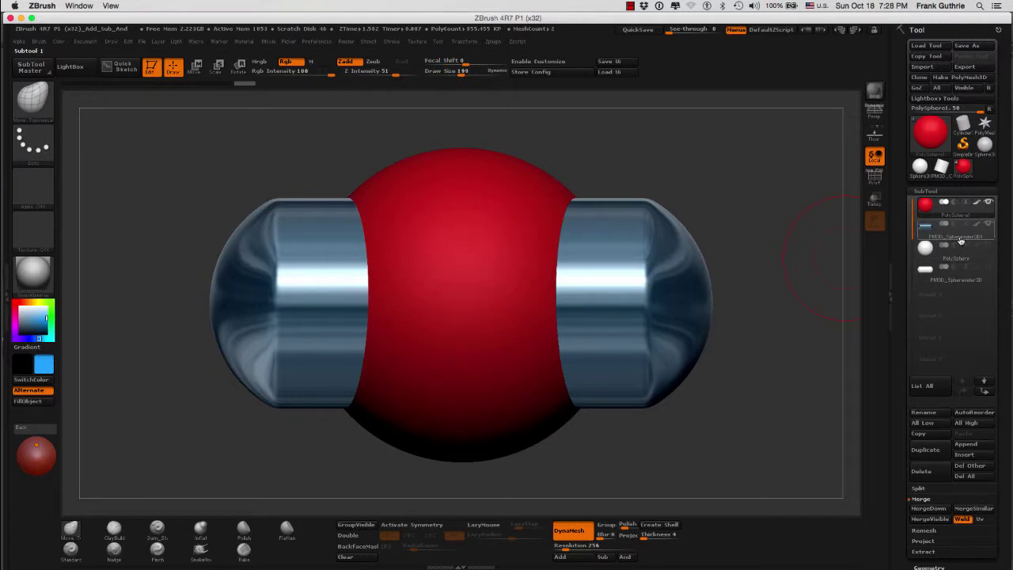
pyautogui.click(961, 237)
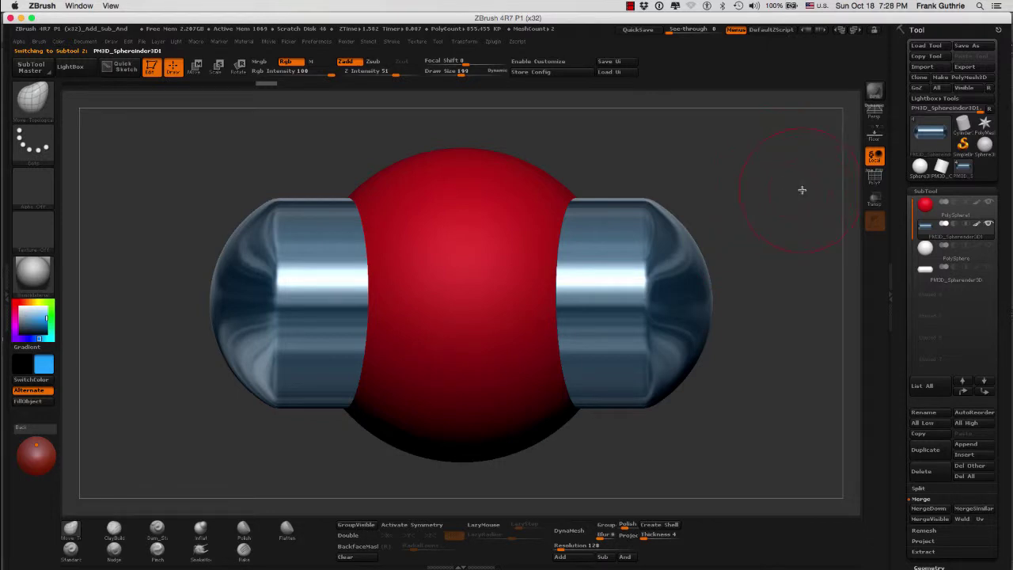
# Turn on Sub for the PM3D_Sphereinder3D1 cylinder and reselect PolySphere1 as the active subtool
pyautogui.click(931, 136)
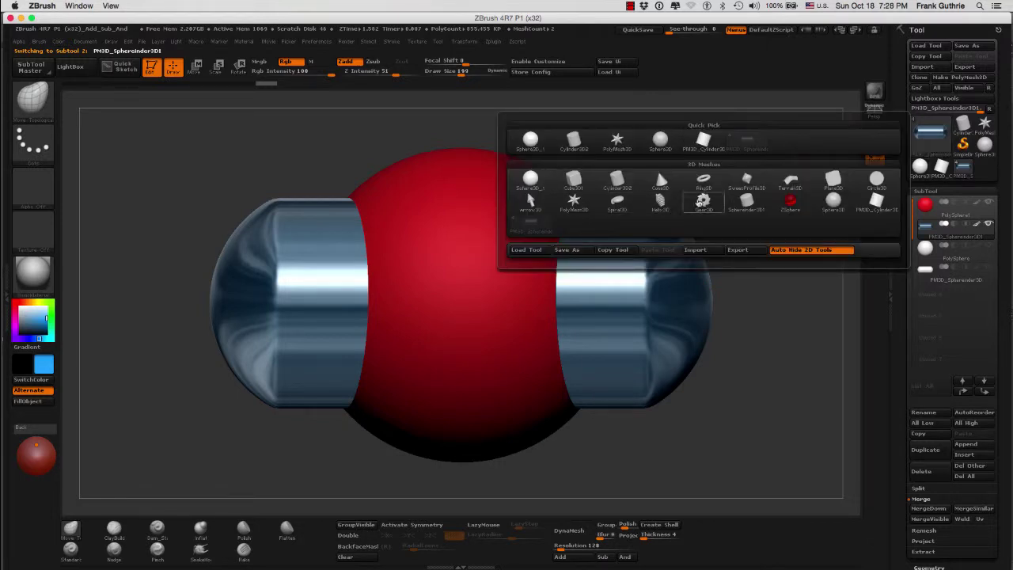
pyautogui.click(955, 208)
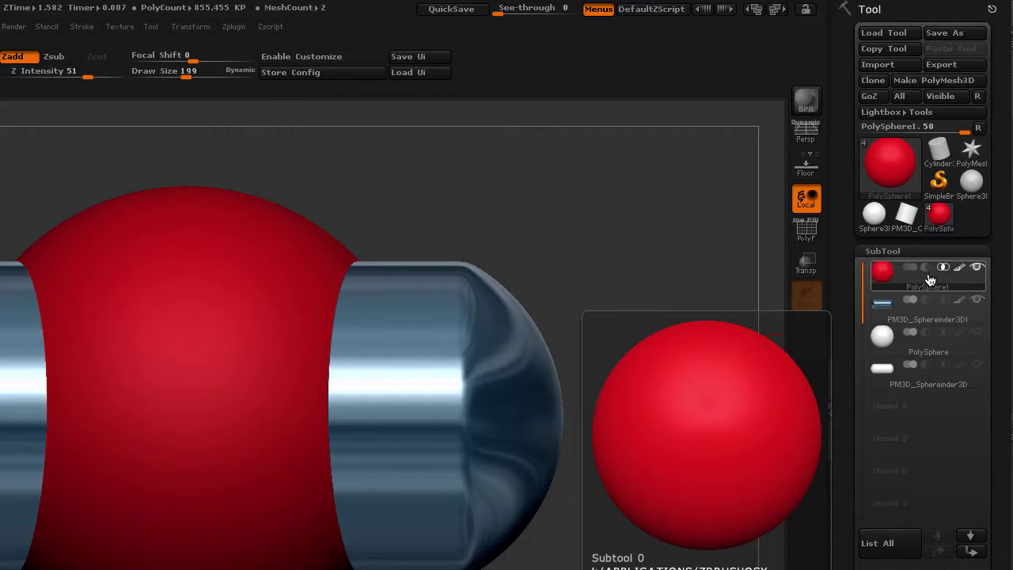
pyautogui.click(911, 271)
pyautogui.click(893, 316)
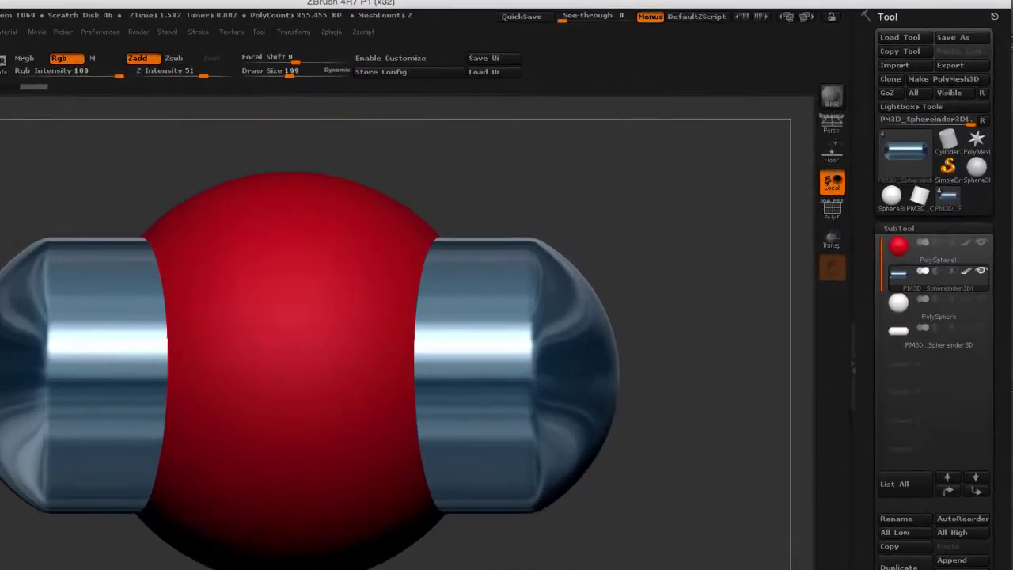
pyautogui.moveTo(945, 228)
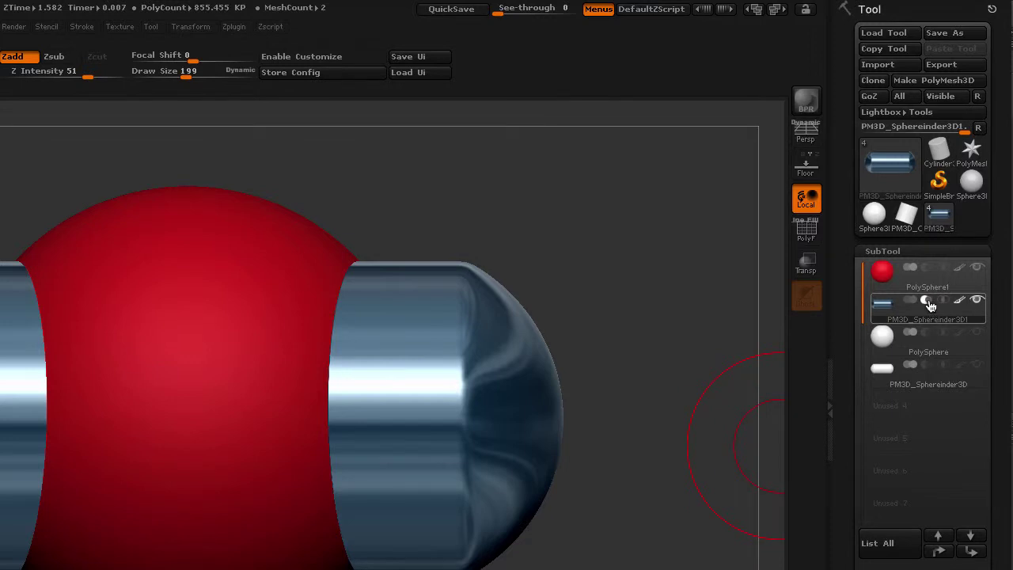
pyautogui.moveTo(930, 306)
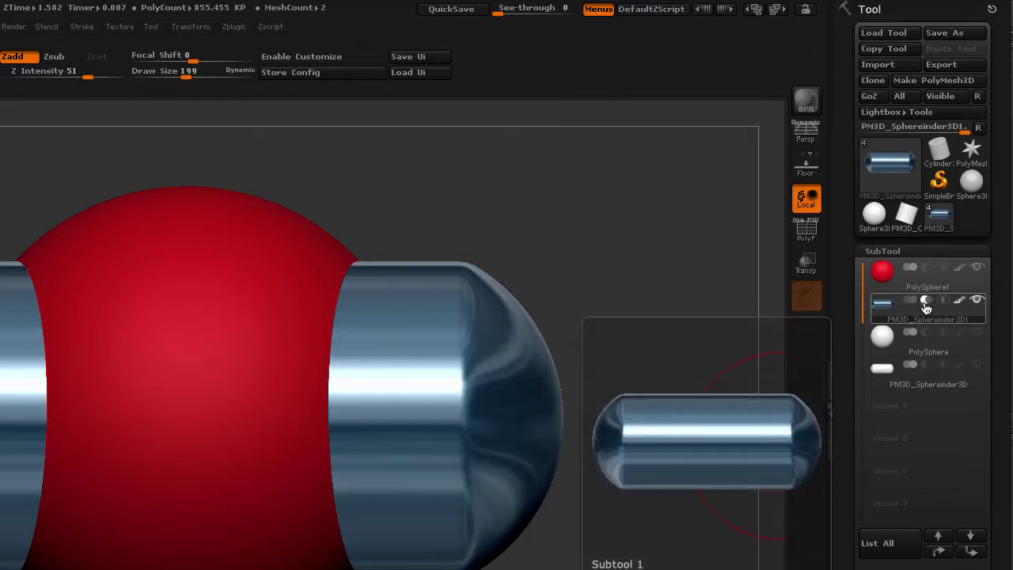
pyautogui.click(900, 268)
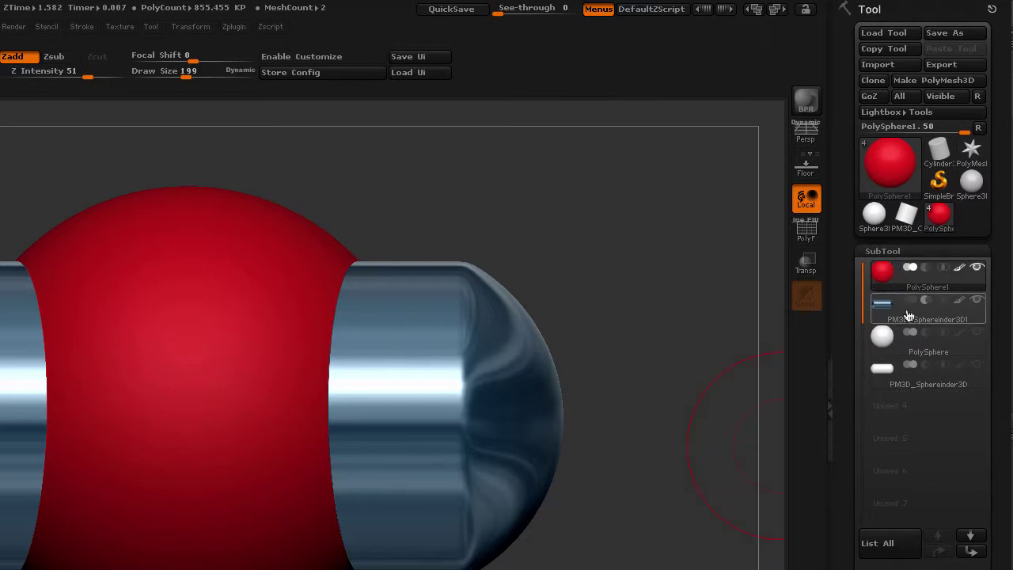
pyautogui.moveTo(901, 317)
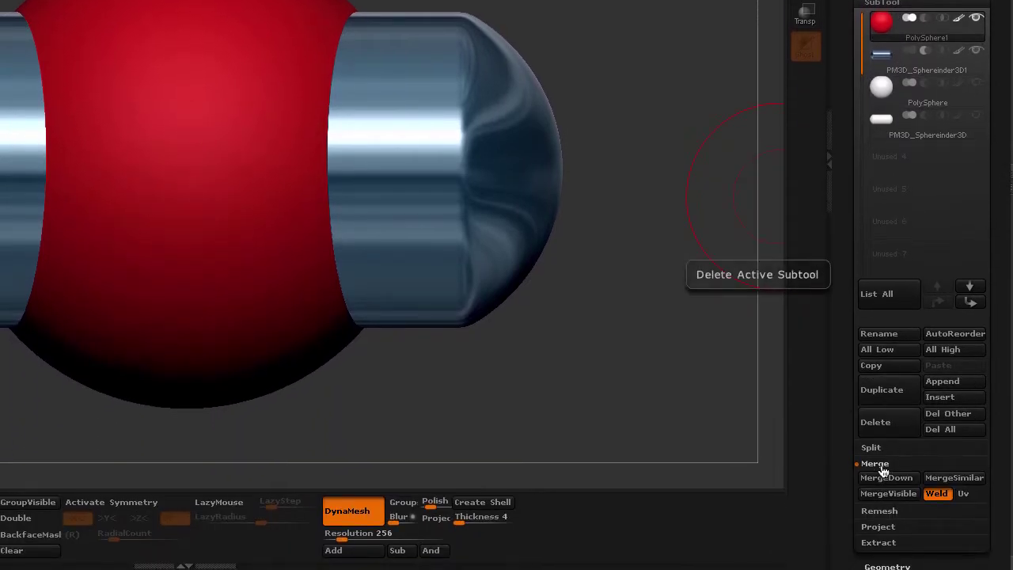
# MergeDown the cylinder into the red sphere and re-DynaMesh so it cuts a hole through
pyautogui.click(885, 491)
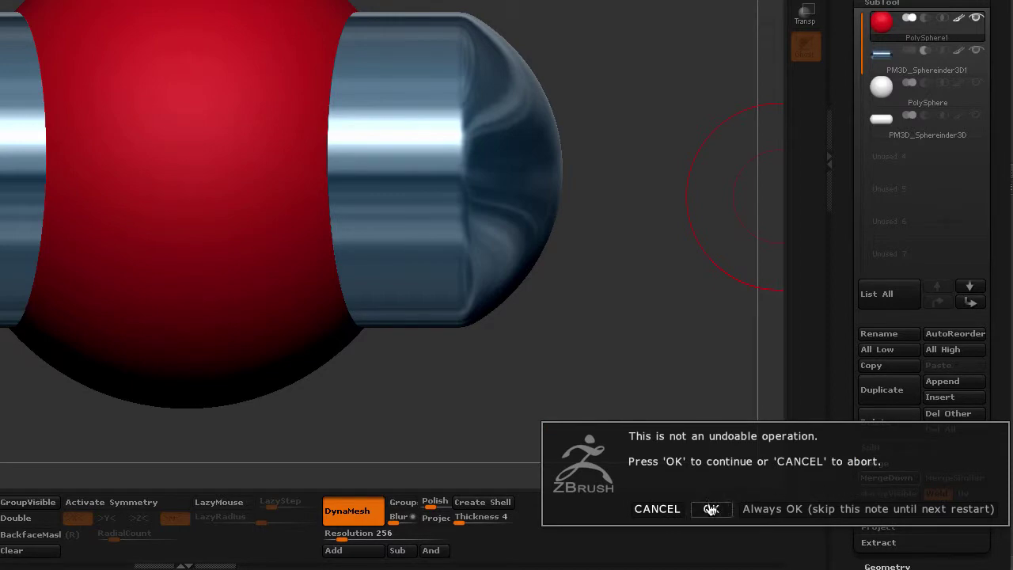
pyautogui.click(710, 508)
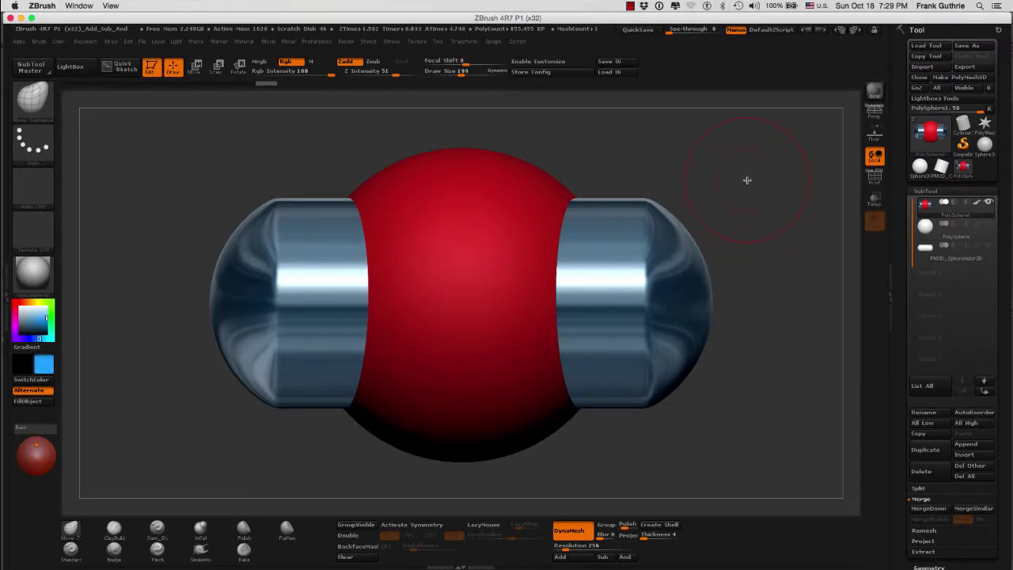
pyautogui.moveTo(744, 155)
pyautogui.keyDown('ctrl'); pyautogui.mouseDown()
pyautogui.moveTo(796, 414)
pyautogui.moveTo(777, 465)
pyautogui.mouseUp(); pyautogui.keyUp('ctrl')
pyautogui.moveTo(715, 284)
pyautogui.mouseDown()
pyautogui.moveTo(705, 267)
pyautogui.moveTo(780, 261)
pyautogui.moveTo(670, 272)
pyautogui.moveTo(771, 264)
pyautogui.mouseUp()
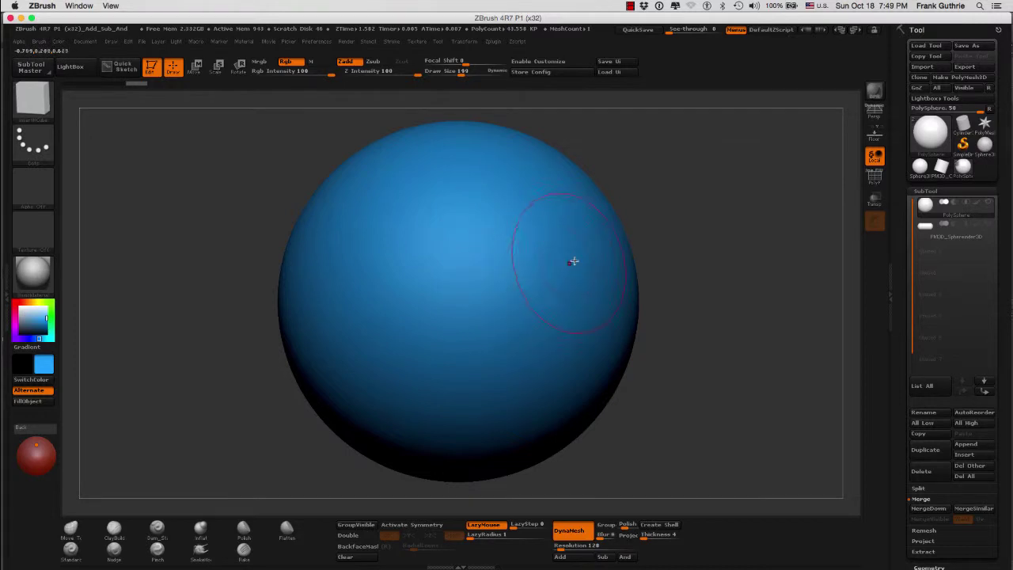
pyautogui.press('b')
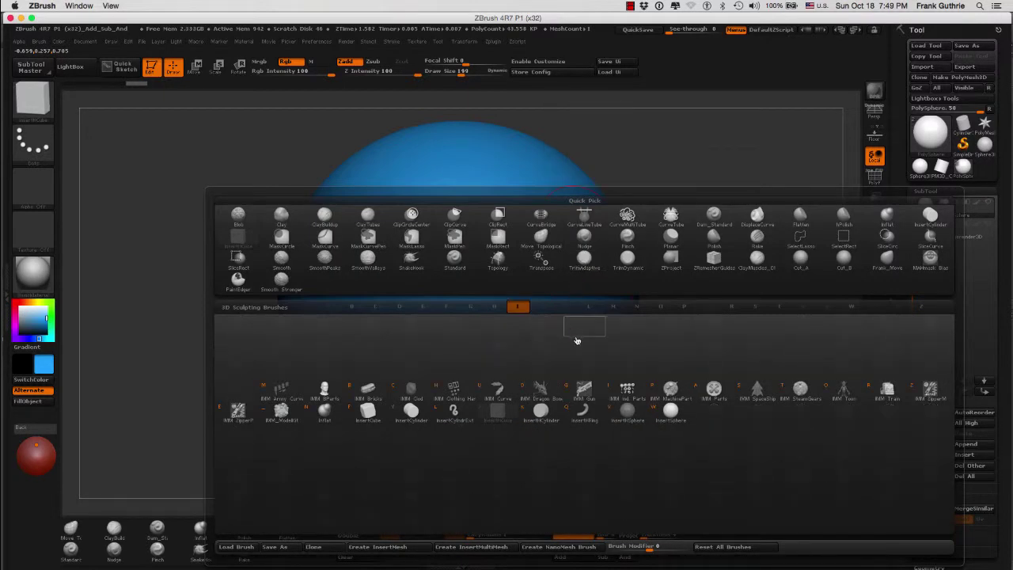
pyautogui.click(671, 412)
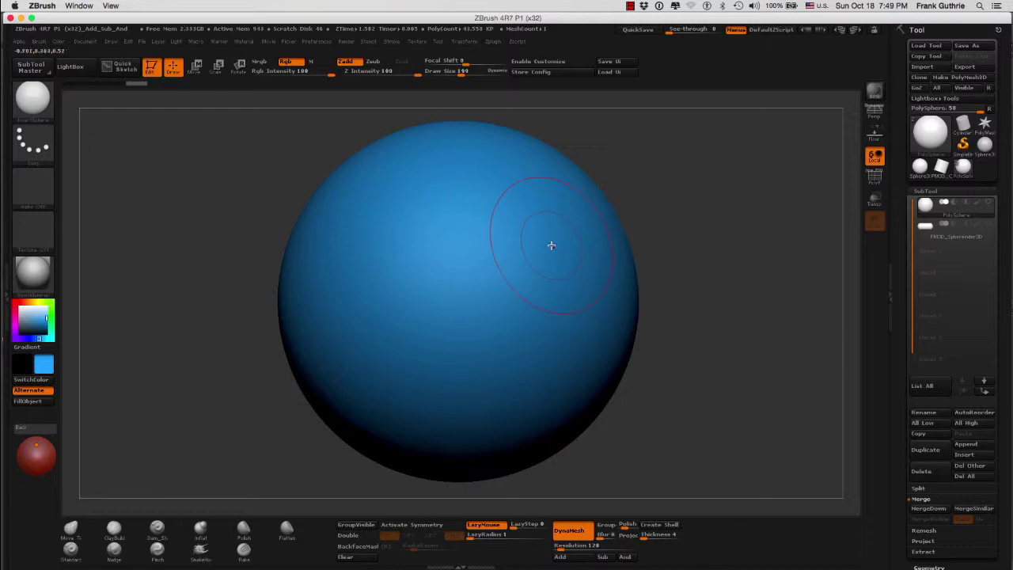
pyautogui.moveTo(550, 246); pyautogui.dragTo(618, 321)
pyautogui.moveTo(679, 314); pyautogui.dragTo(734, 265)
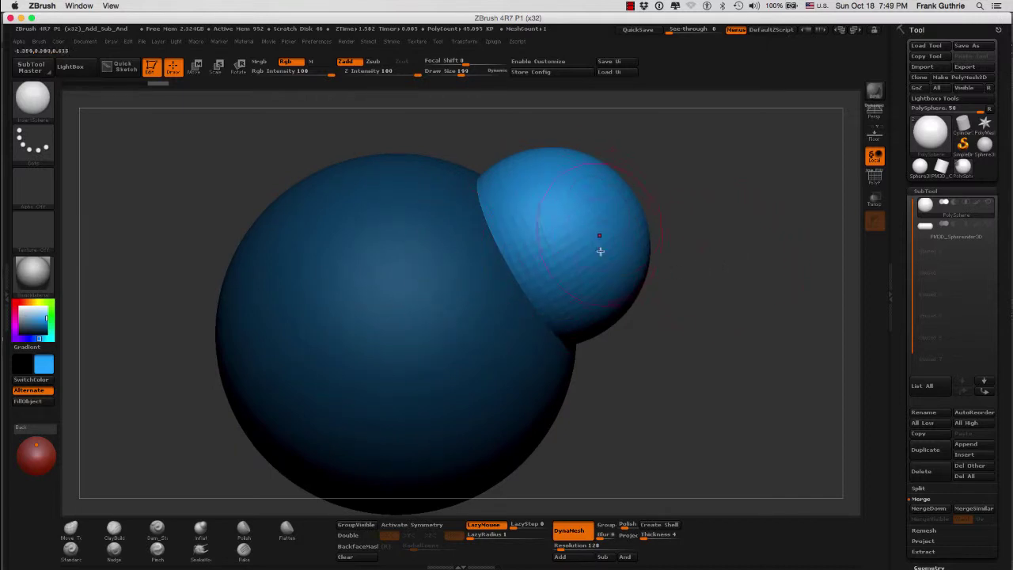
pyautogui.keyDown('ctrl'); pyautogui.click(736, 285); pyautogui.keyUp('ctrl')
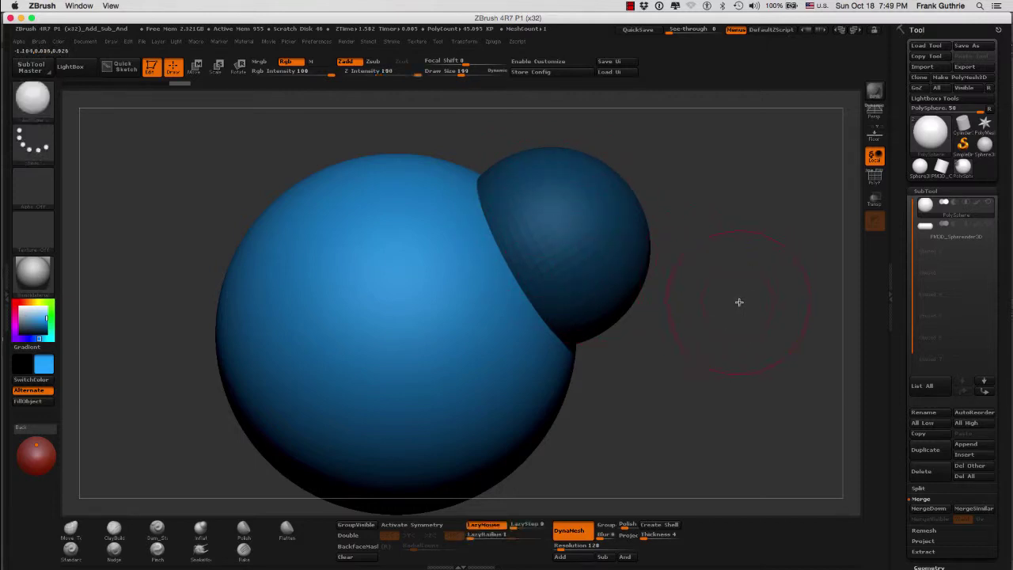
pyautogui.keyDown('ctrl'); pyautogui.keyDown('shift'); pyautogui.click(742, 301); pyautogui.keyUp('shift'); pyautogui.keyUp('ctrl')
pyautogui.press('f')
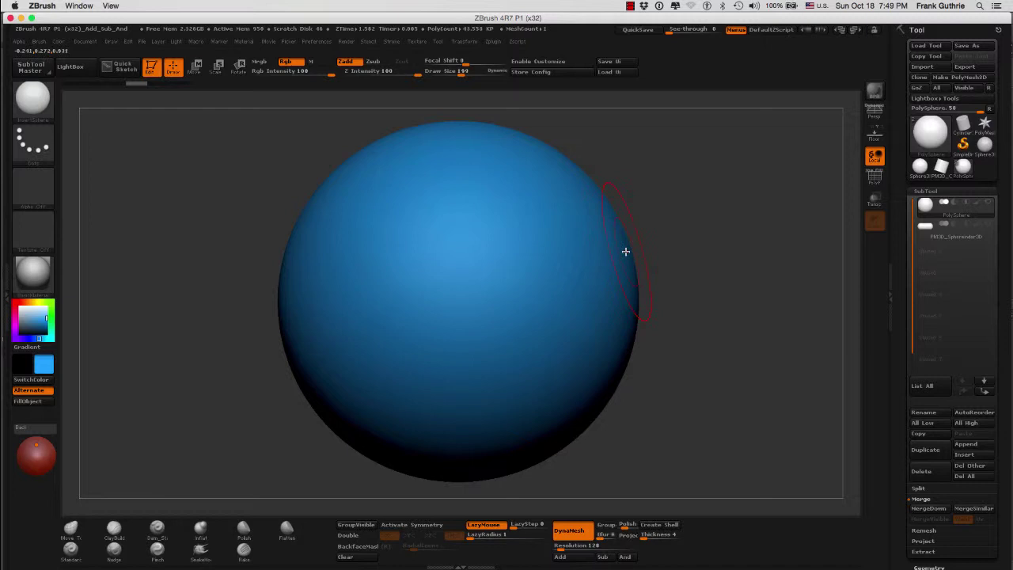
# Alt-insert a slightly enlarged subtractive InsertSphere on the ball's right edge
pyautogui.moveTo(610, 261); pyautogui.dragTo(702, 250)
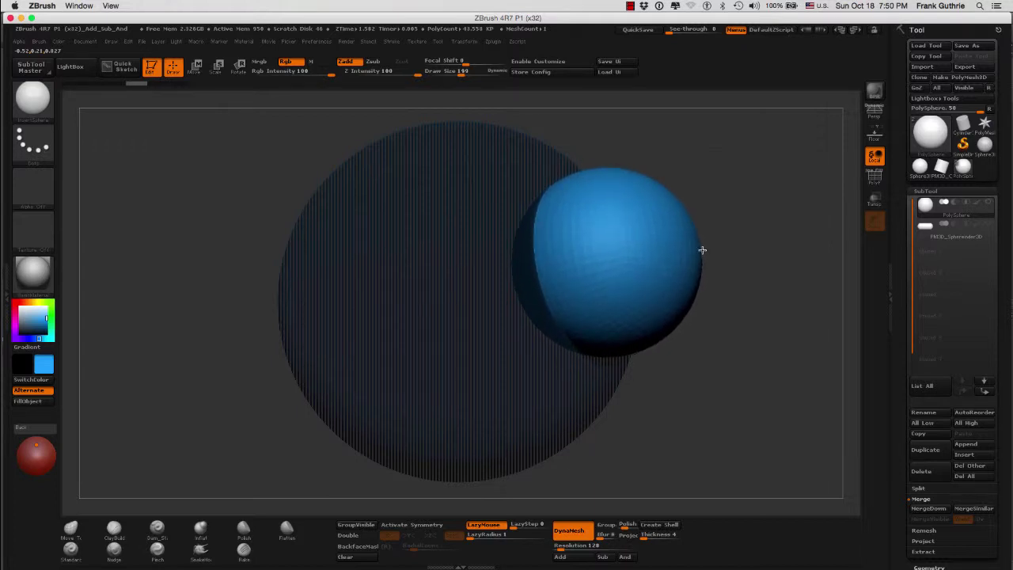
pyautogui.moveTo(702, 250); pyautogui.dragTo(705, 250)
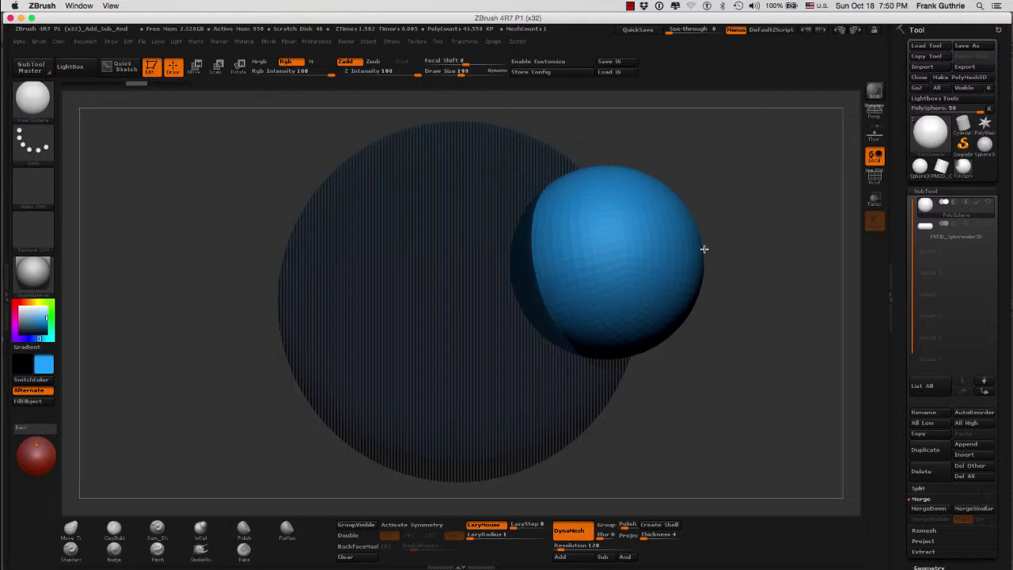
pyautogui.moveTo(704, 250); pyautogui.dragTo(706, 249)
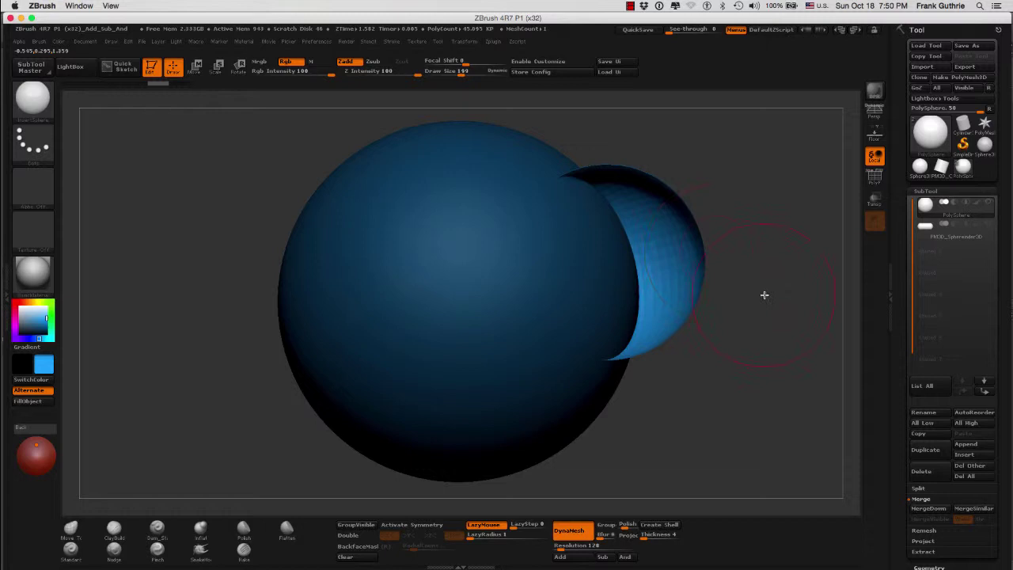
pyautogui.moveTo(765, 294)
pyautogui.mouseDown()
pyautogui.moveTo(702, 310)
pyautogui.moveTo(767, 297)
pyautogui.mouseUp()
# Turn on Double in the Tool palette's Display Properties
pyautogui.scroll(-5, 1005, 309)
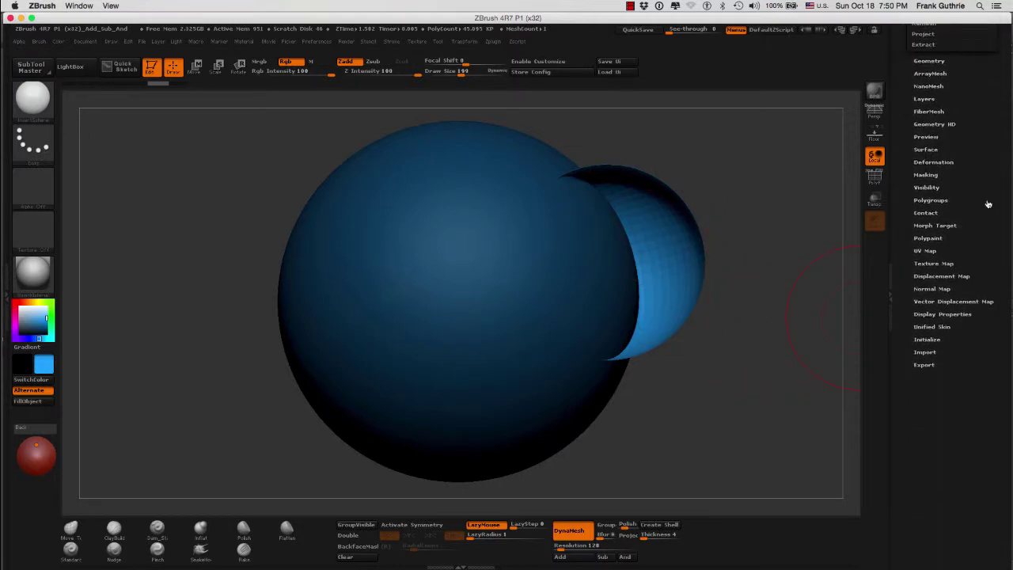
pyautogui.click(944, 315)
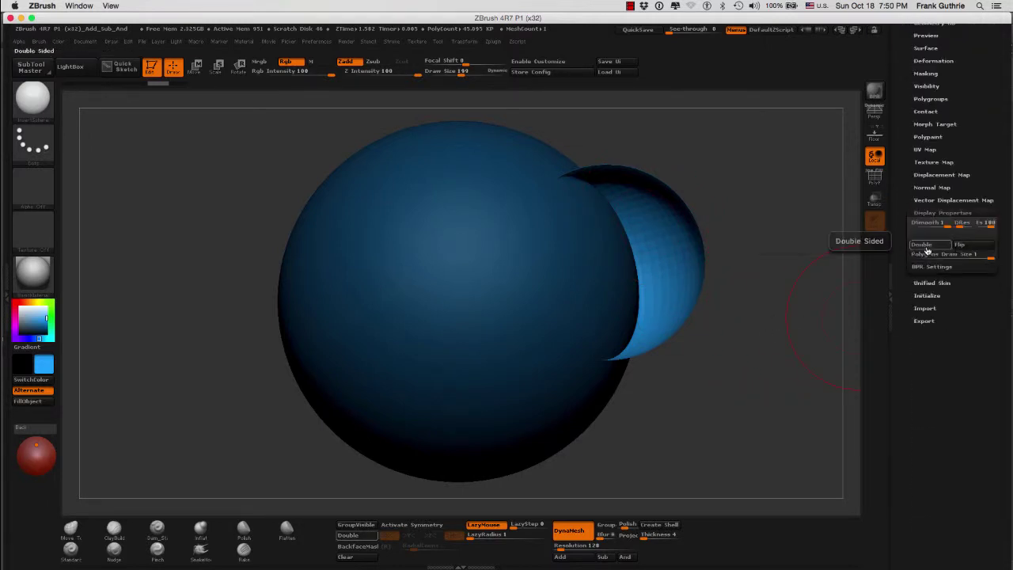
pyautogui.click(926, 247)
pyautogui.moveTo(792, 242)
pyautogui.mouseDown()
pyautogui.moveTo(726, 243)
pyautogui.moveTo(780, 242)
pyautogui.mouseUp()
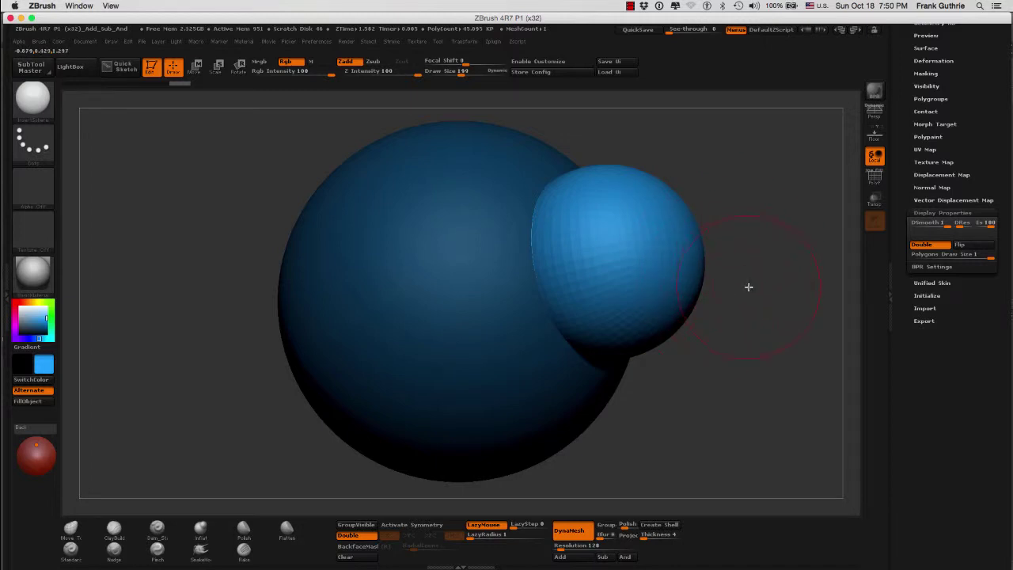
# Step between the large and small sphere subtools, then reselect the InsertSphere brush (B, I, S)
pyautogui.press('b')
pyautogui.press('c')
pyautogui.press('b')
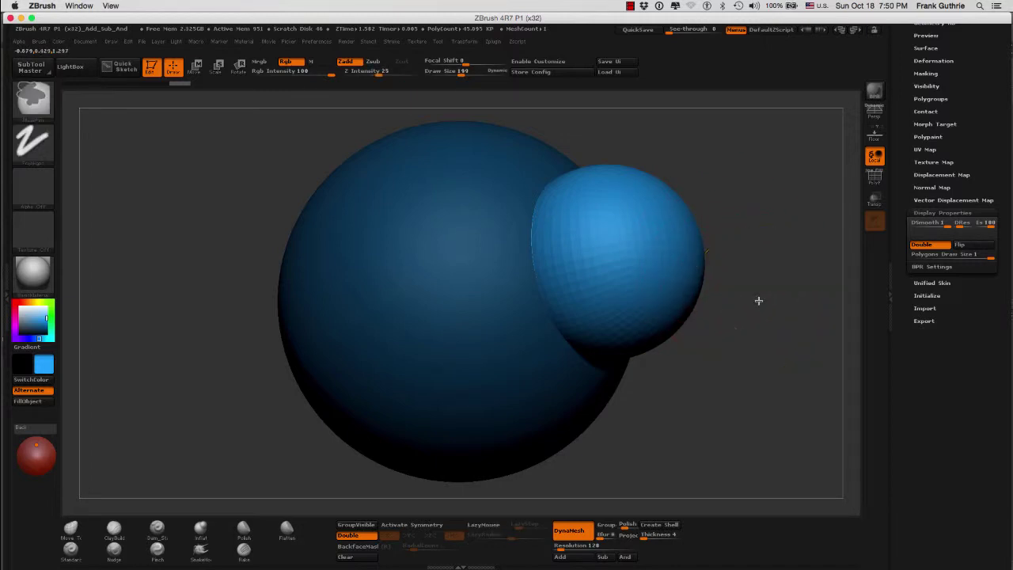
pyautogui.hotkey('alt', 'Up')
pyautogui.hotkey('alt', 'Down')
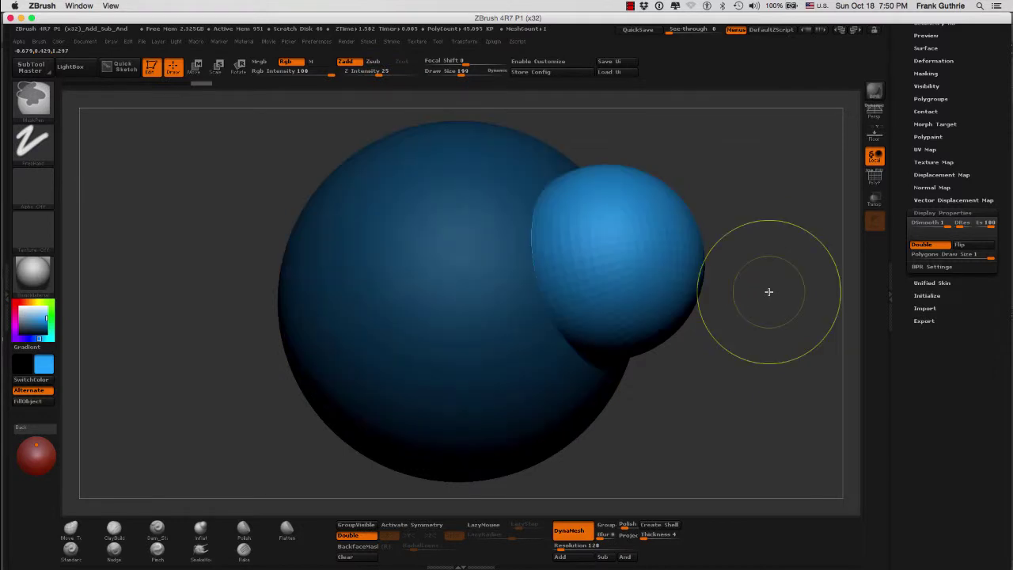
pyautogui.press('b')
pyautogui.press('i')
pyautogui.press('s')
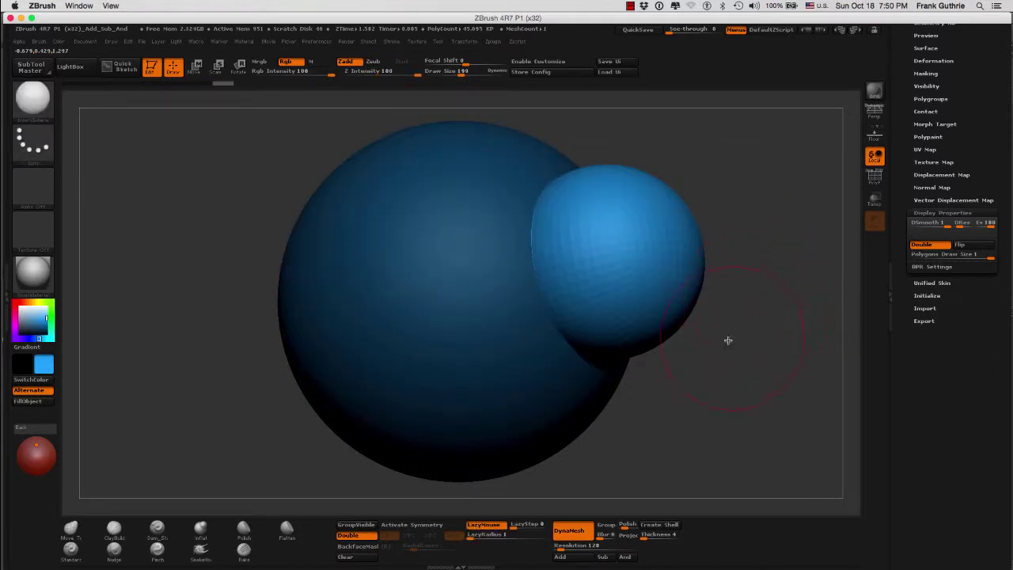
pyautogui.press('shift')
# Re-DynaMesh the spheres on empty canvas, carving the inserted sphere out as a hollow
pyautogui.keyDown('ctrl'); pyautogui.moveTo(735, 144); pyautogui.dragTo(800, 471); pyautogui.keyUp('ctrl')
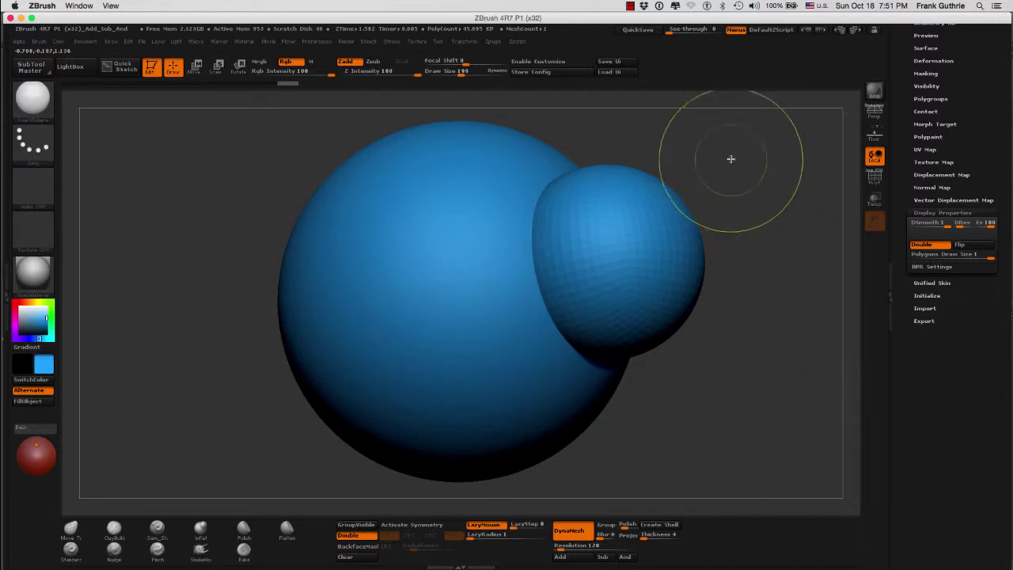
pyautogui.keyDown('ctrl'); pyautogui.keyDown('shift'); pyautogui.moveTo(755, 220); pyautogui.dragTo(814, 486); pyautogui.keyUp('shift'); pyautogui.keyUp('ctrl')
pyautogui.moveTo(796, 341)
pyautogui.mouseDown()
pyautogui.moveTo(758, 346)
pyautogui.moveTo(783, 340)
pyautogui.mouseUp()
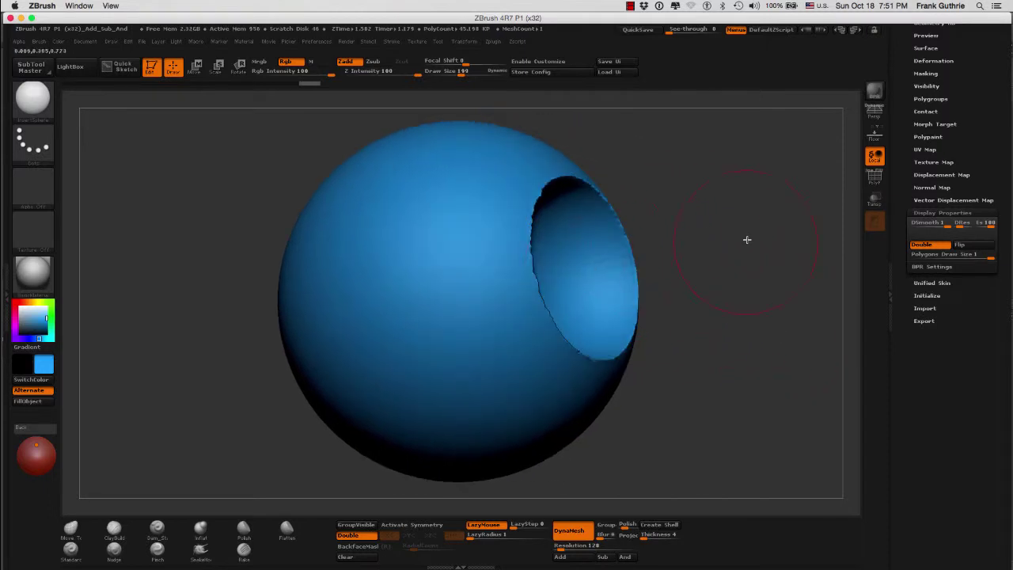
pyautogui.moveTo(747, 239)
pyautogui.mouseDown()
pyautogui.moveTo(677, 182)
pyautogui.moveTo(584, 219)
pyautogui.moveTo(581, 312)
pyautogui.mouseUp()
# Smooth the hole's right rim, turn the hole to face right, and frame the ball
pyautogui.moveTo(679, 347)
pyautogui.keyDown('shift'); pyautogui.mouseDown()
pyautogui.moveTo(706, 341)
pyautogui.moveTo(744, 299)
pyautogui.moveTo(750, 252)
pyautogui.moveTo(731, 204)
pyautogui.mouseUp(); pyautogui.keyUp('shift')
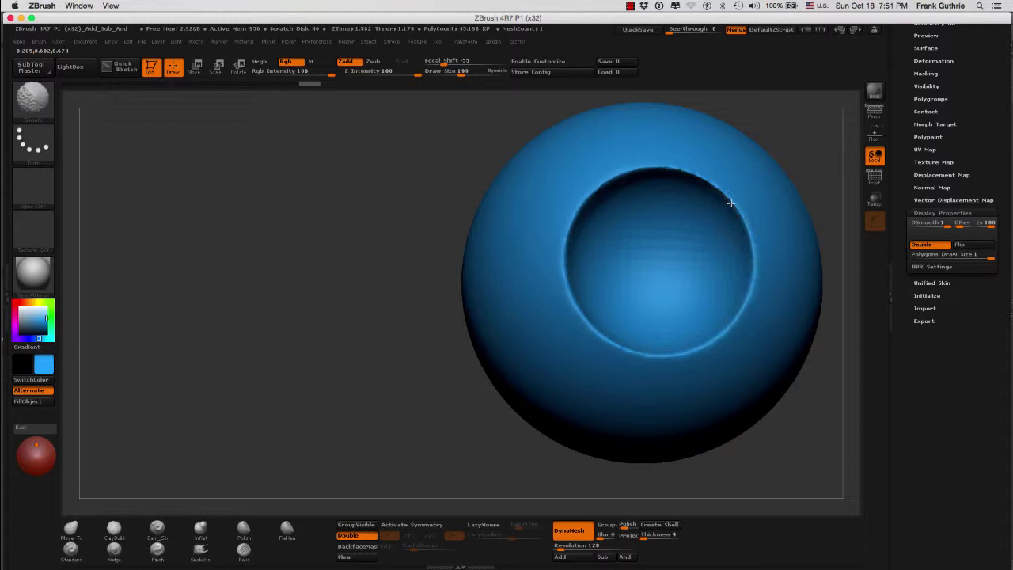
pyautogui.press('l')
pyautogui.moveTo(350, 301); pyautogui.dragTo(387, 298)
pyautogui.press('f')
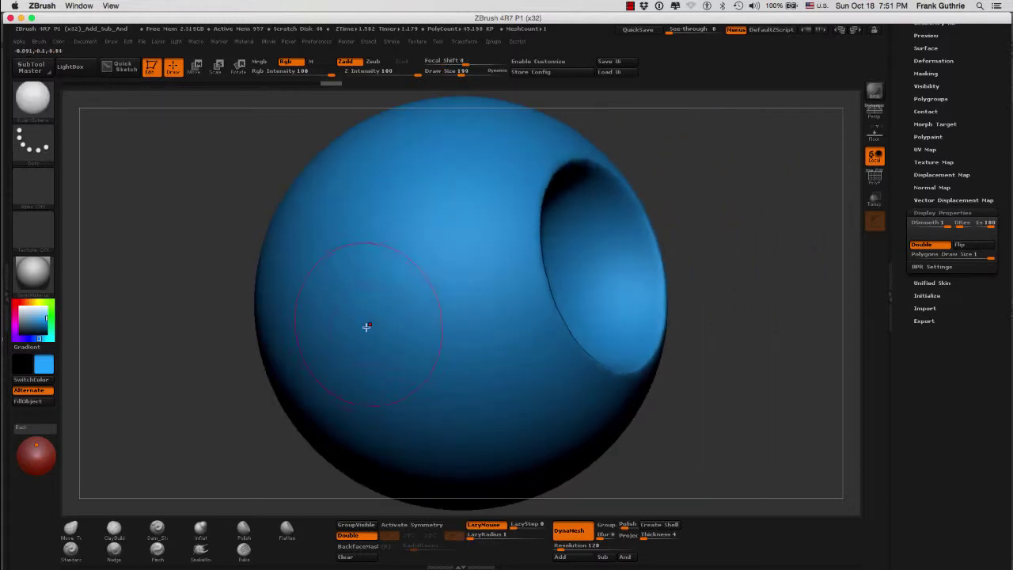